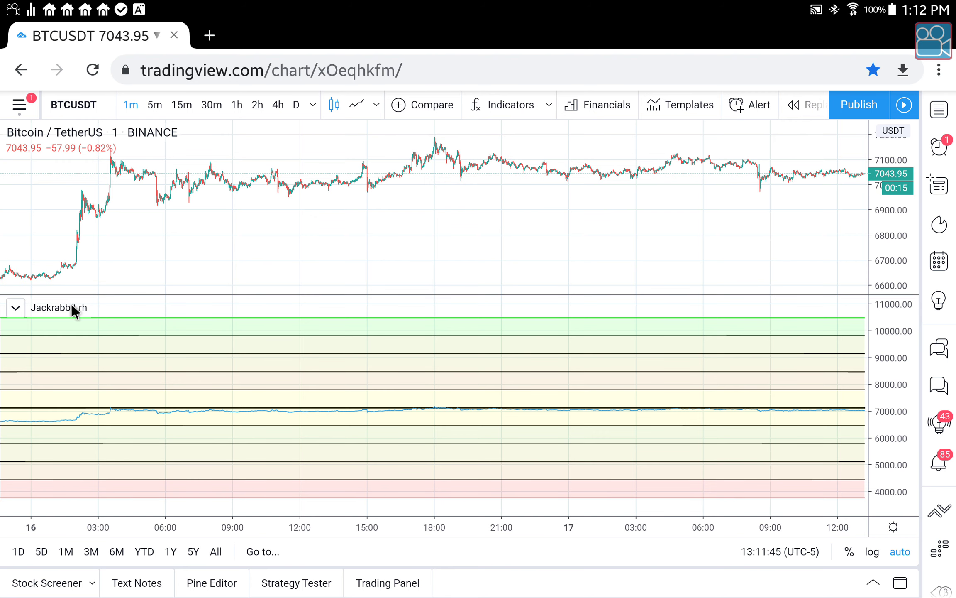
- Move the Jackrabbit.rh indicator into the existing pane above, over the Bitcoin price chart
{"action": "left_click", "coordinate": [47, 304]}
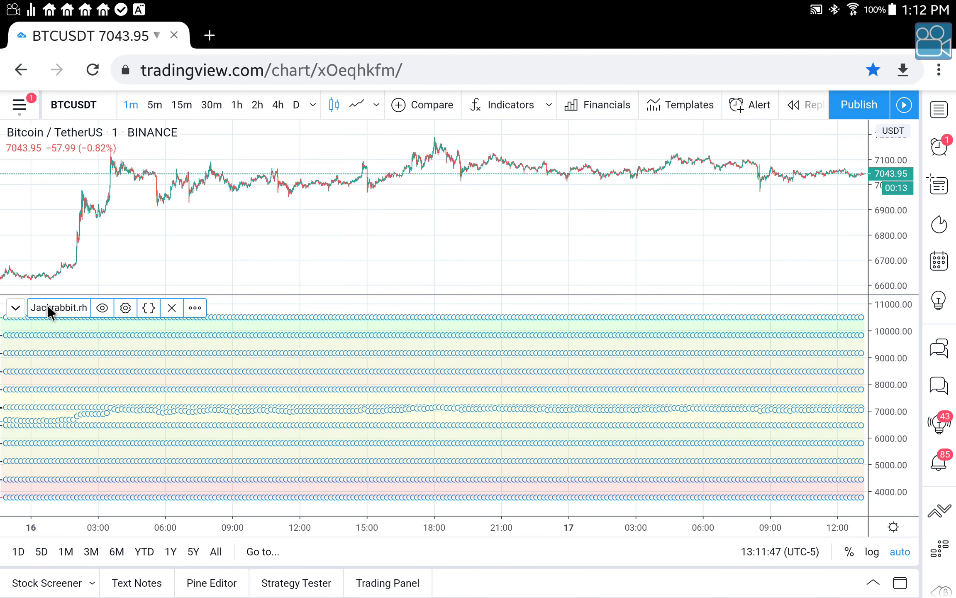
{"action": "left_click", "coordinate": [193, 307]}
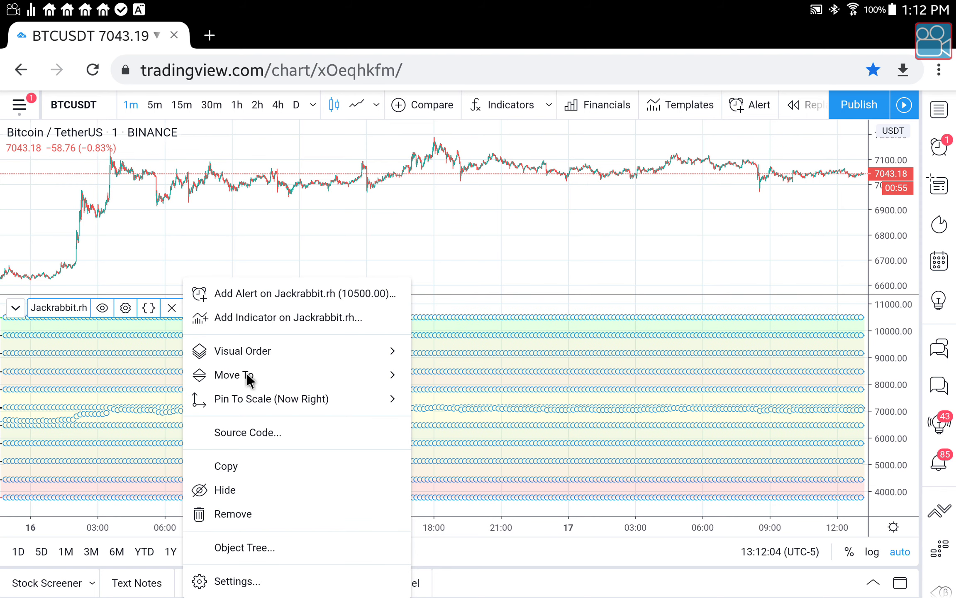
{"action": "mouse_move", "coordinate": [246, 372]}
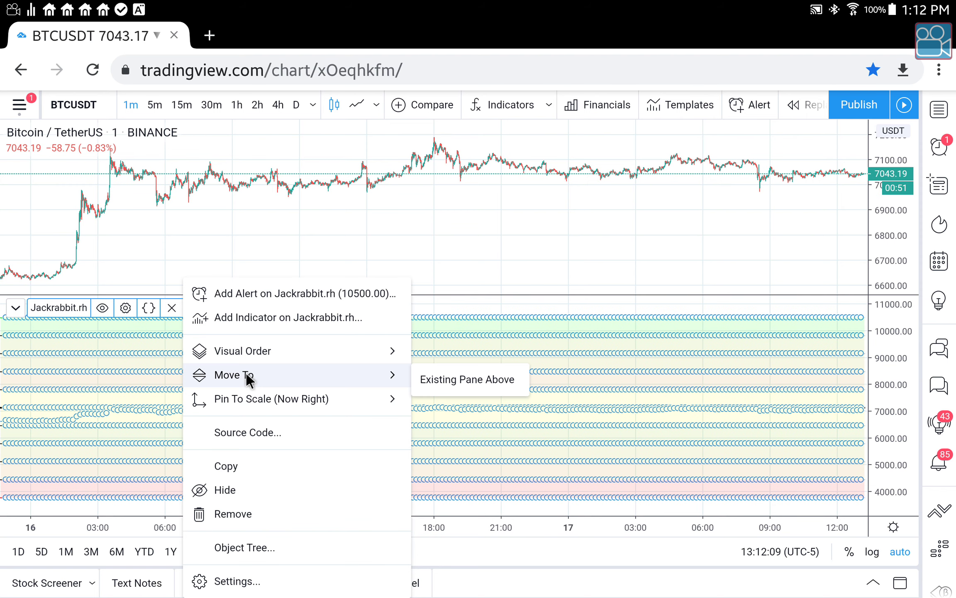
{"action": "left_click", "coordinate": [450, 378]}
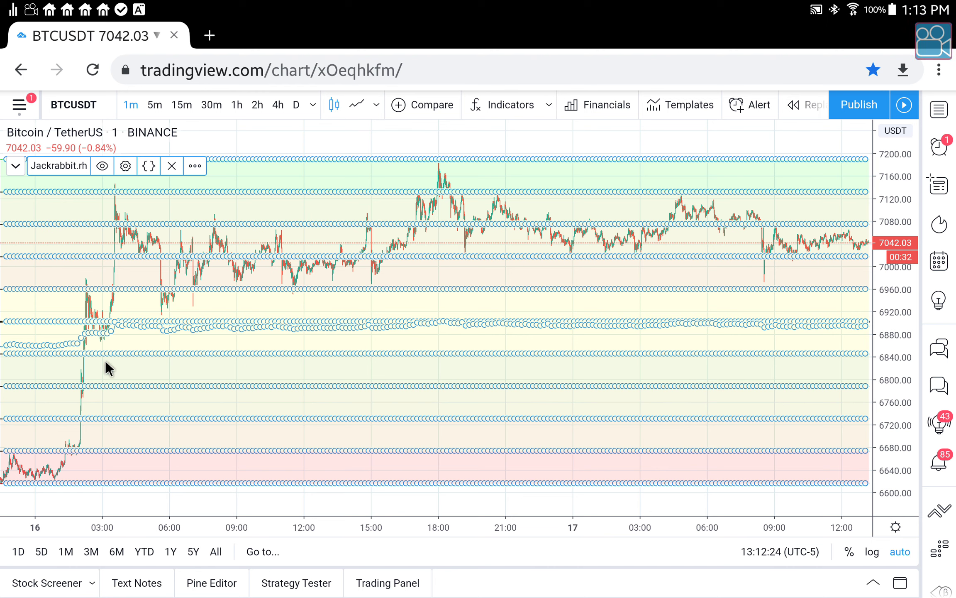
- Pin the Jackrabbit.rh indicator to Scale A and switch the chart to the 1-hour interval
{"action": "left_click", "coordinate": [194, 165]}
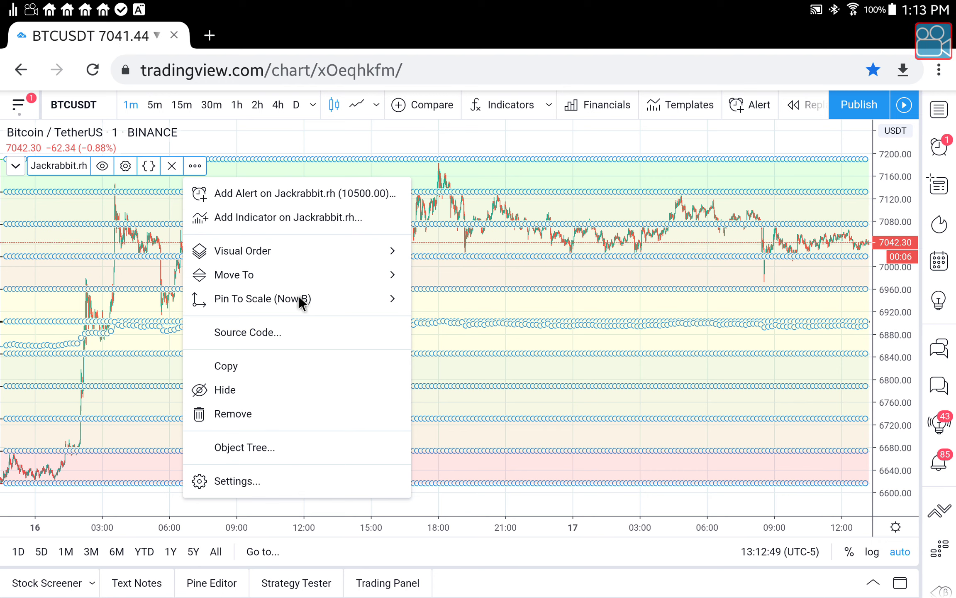
{"action": "left_click", "coordinate": [298, 296]}
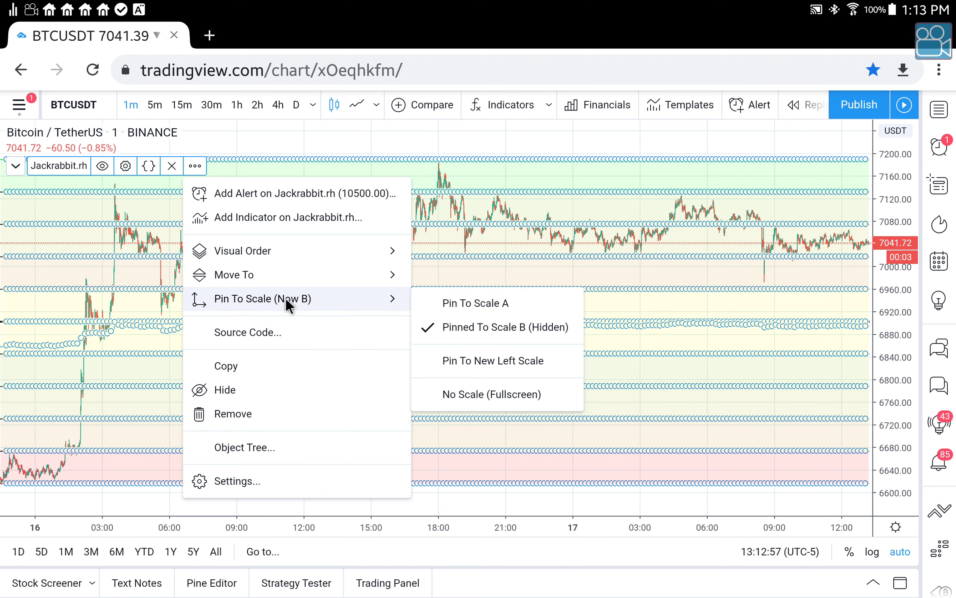
{"action": "left_click", "coordinate": [492, 302]}
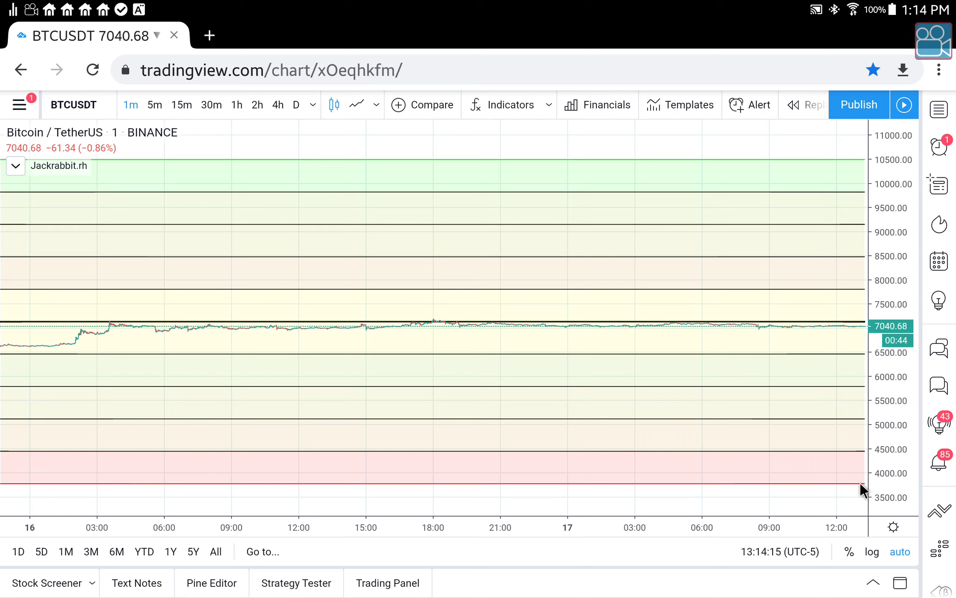
{"action": "left_click", "coordinate": [237, 104]}
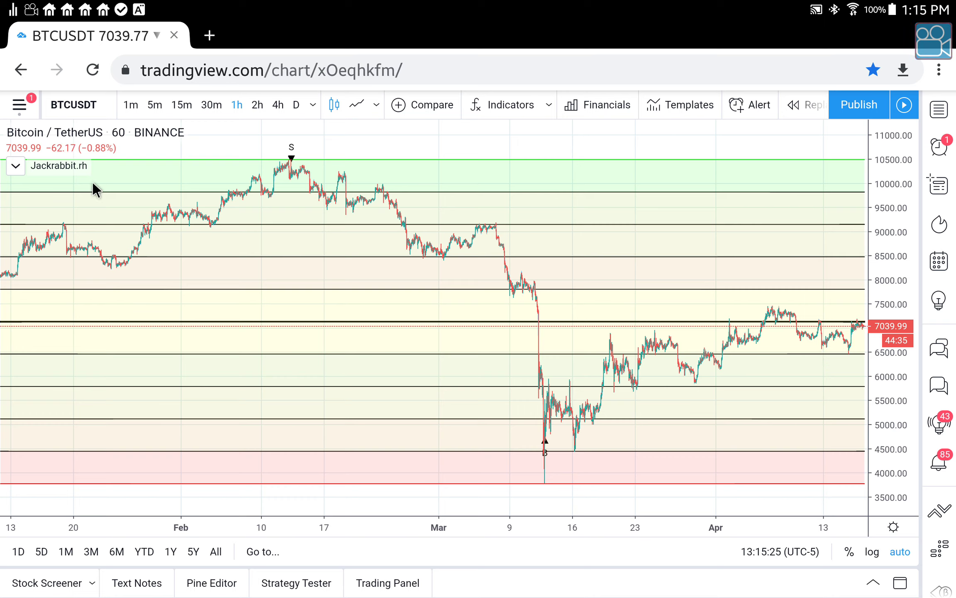
- Set the Jackrabbit.rh indicator's Required Sell Boundary to 5
{"action": "left_click", "coordinate": [68, 163]}
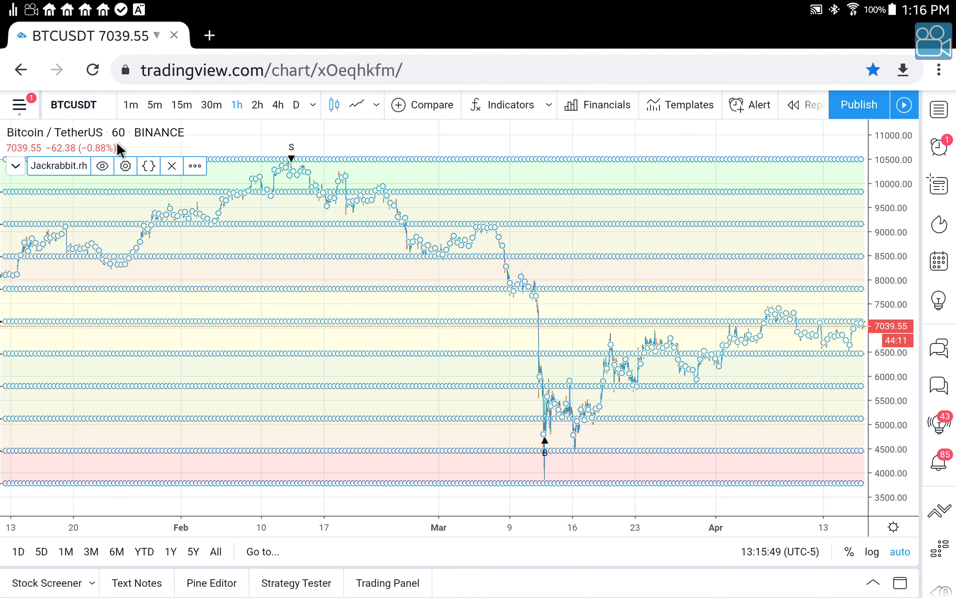
{"action": "left_click", "coordinate": [125, 166]}
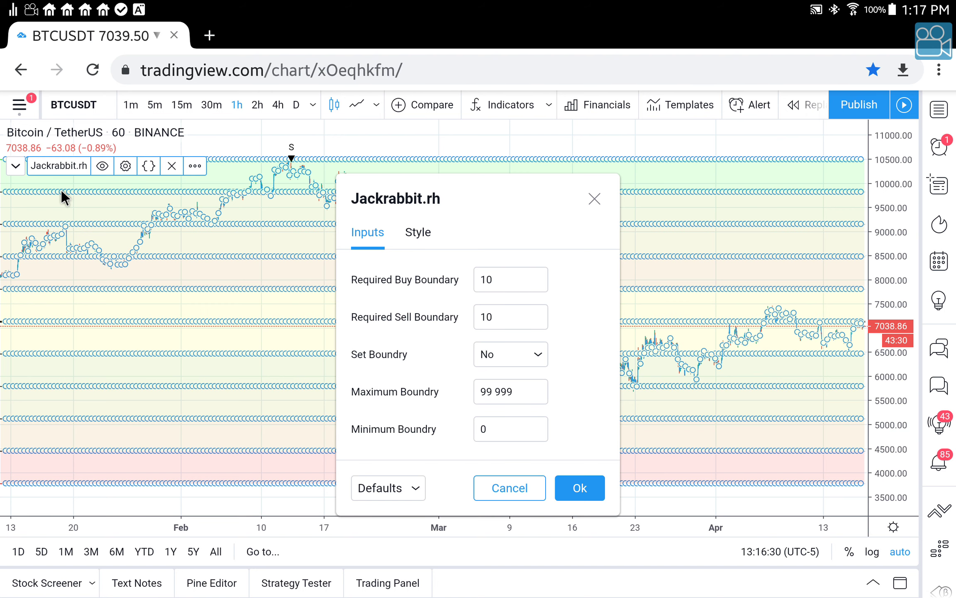
{"action": "left_click_drag", "start_coordinate": [62, 190], "coordinate": [70, 187]}
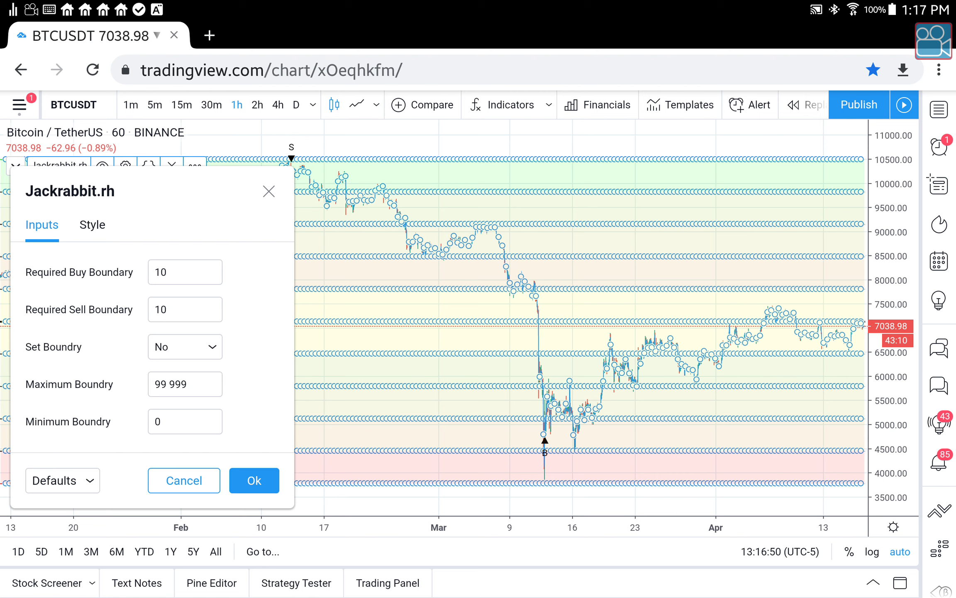
{"action": "left_click", "coordinate": [185, 309]}
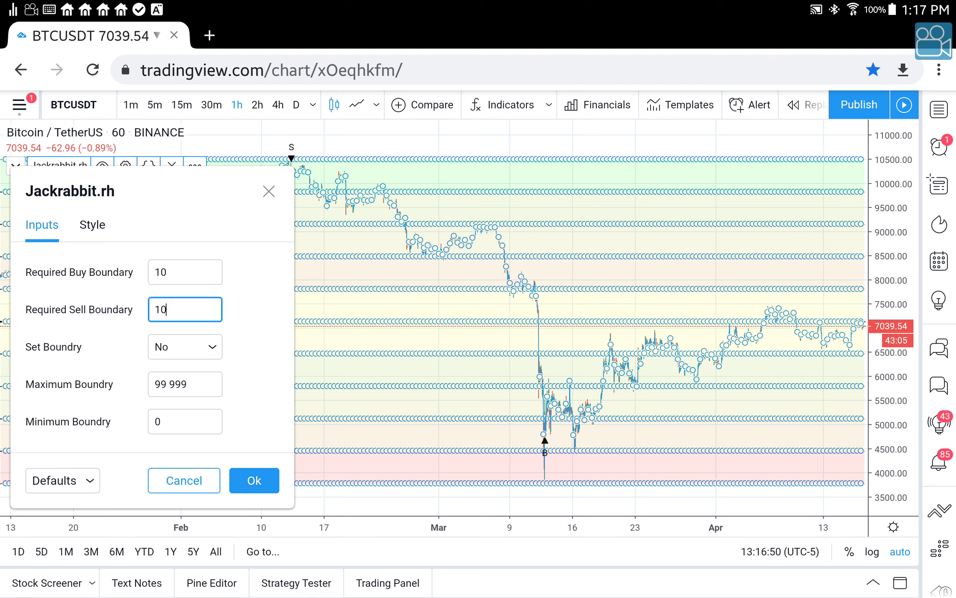
{"action": "key", "text": "BackSpace"}
{"action": "key", "text": "BackSpace"}
{"action": "type", "text": "5"}
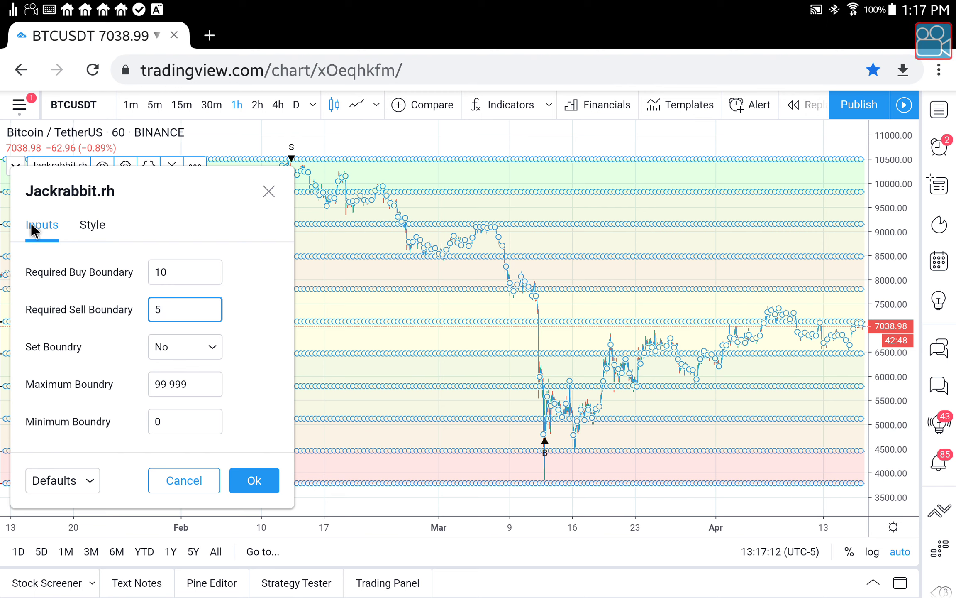
- Set the Required Buy Boundary to 7 and apply the indicator settings
{"action": "left_click", "coordinate": [188, 268]}
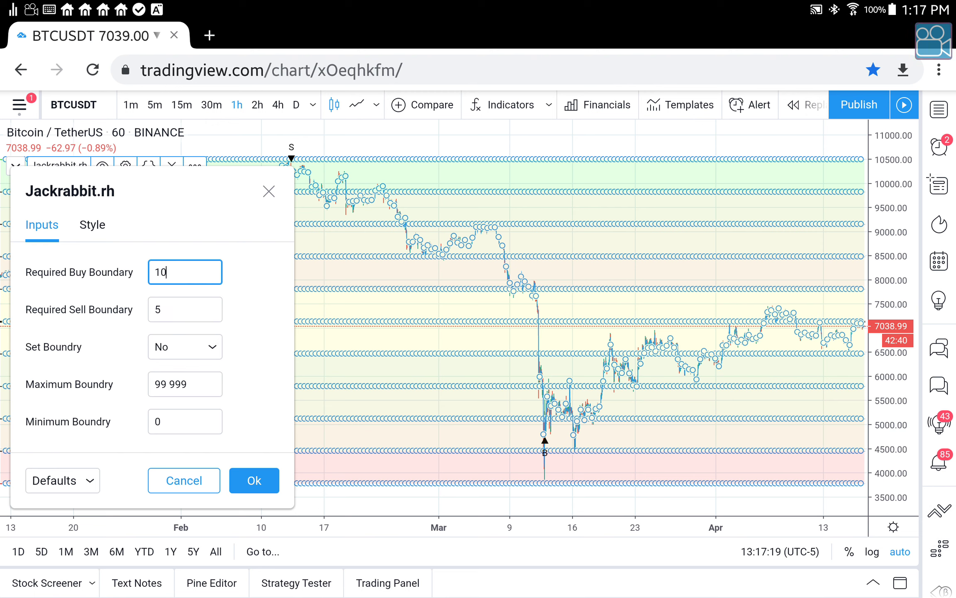
{"action": "key", "text": "BackSpace"}
{"action": "key", "text": "BackSpace"}
{"action": "type", "text": "7"}
{"action": "double_click", "coordinate": [157, 309]}
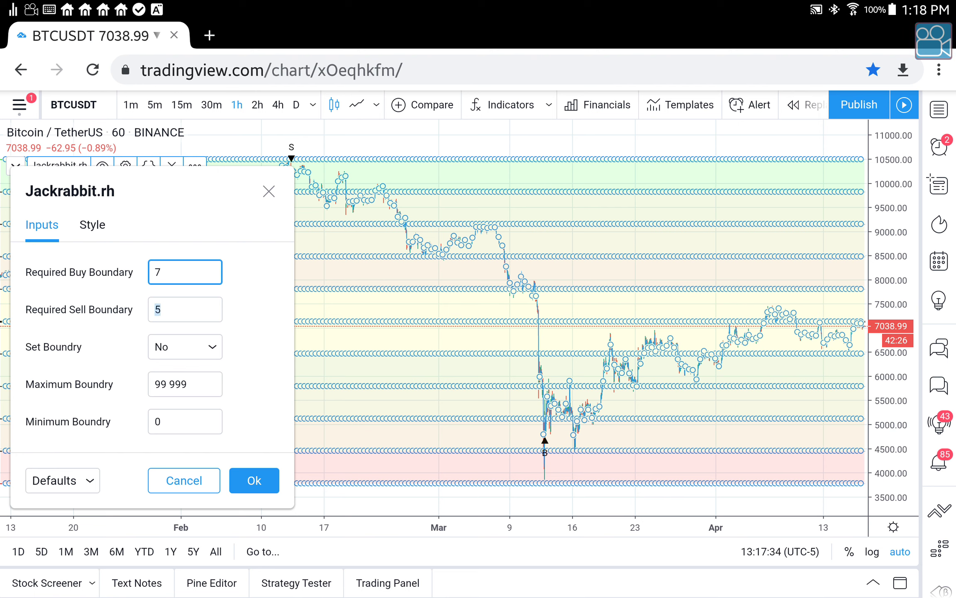
{"action": "key", "text": "Tab"}
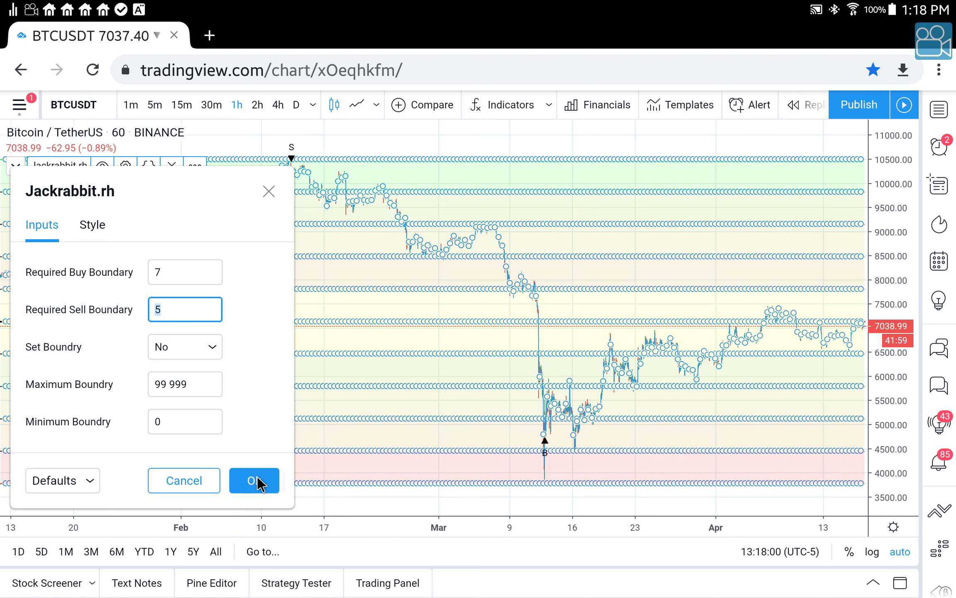
{"action": "left_click", "coordinate": [298, 148]}
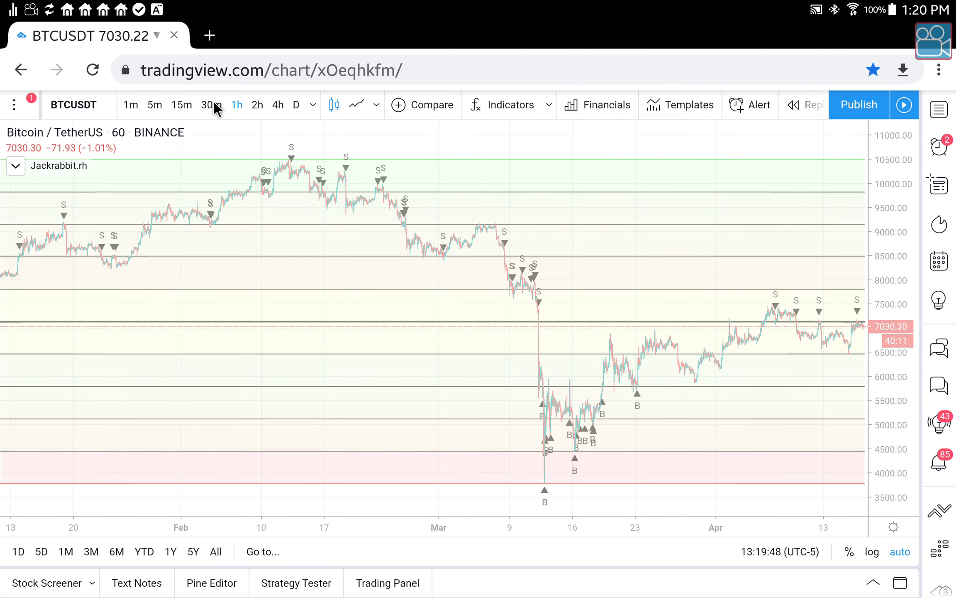
- View the indicator's buy and sell signals on the 30-minute and 15-minute intervals
{"action": "left_click", "coordinate": [212, 105]}
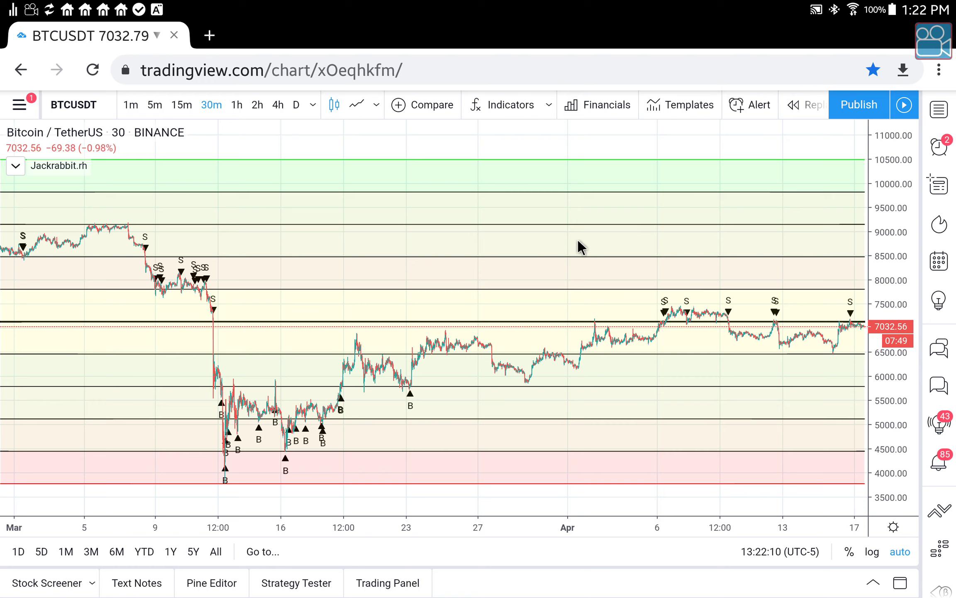
{"action": "left_click", "coordinate": [181, 104]}
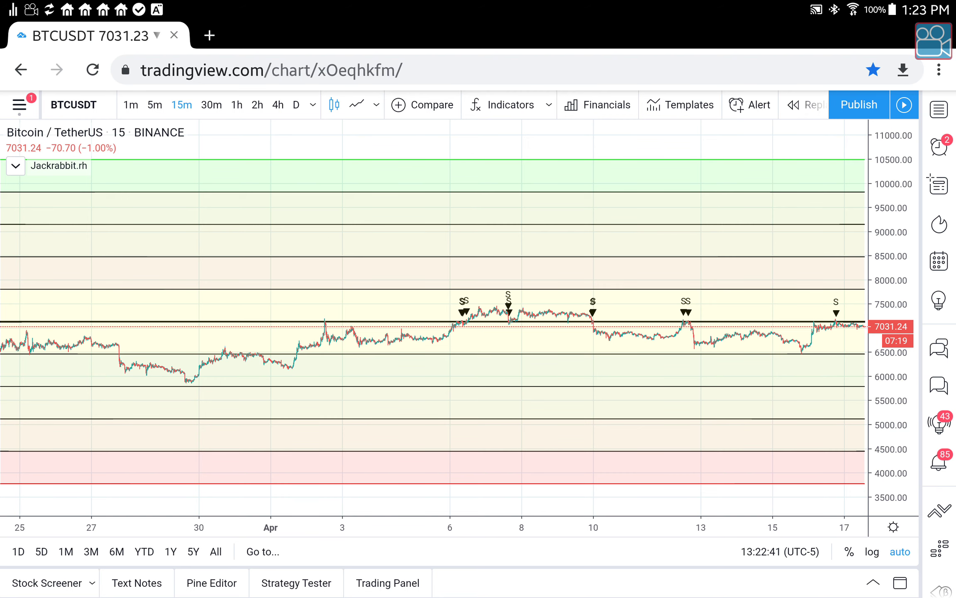
{"action": "right_click", "coordinate": [532, 231]}
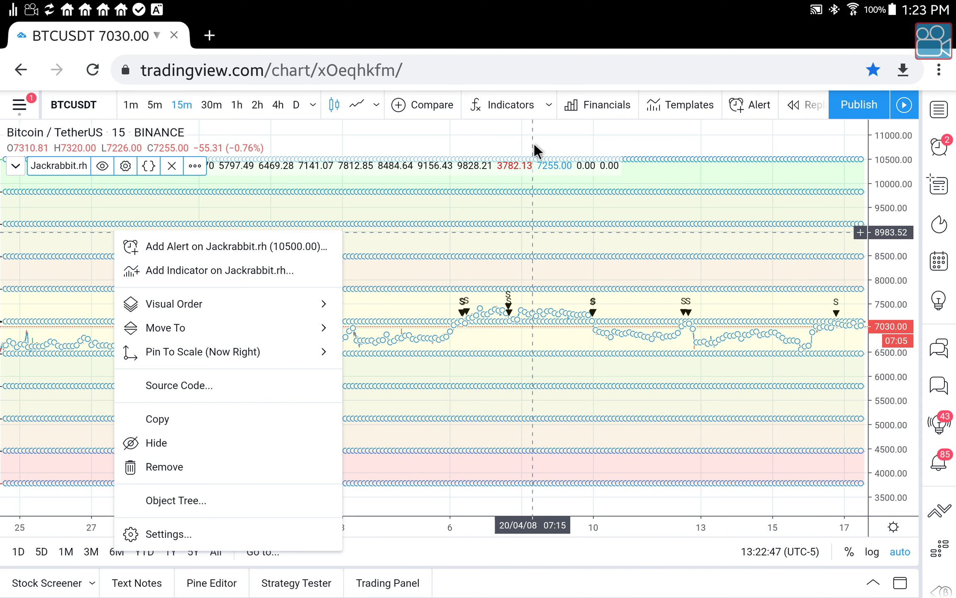
{"action": "left_click", "coordinate": [532, 130]}
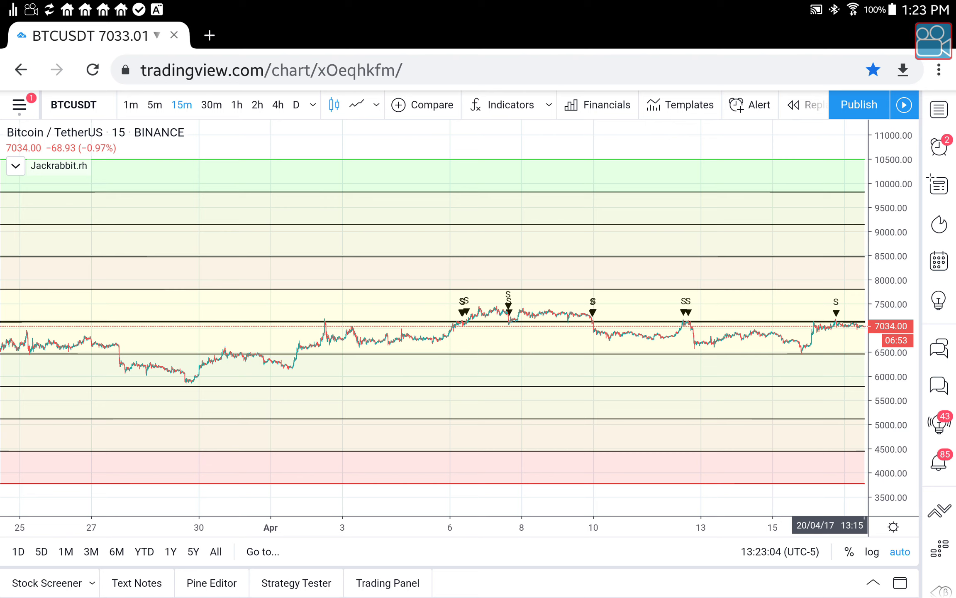
{"action": "left_click", "coordinate": [54, 132]}
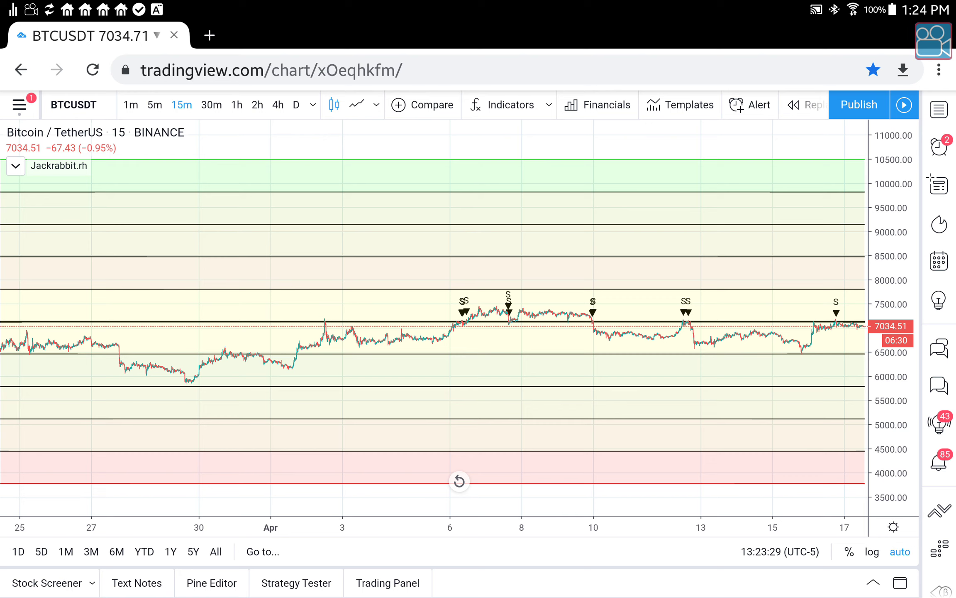
- Examine the sell signals and earlier price history on the 15-minute chart from late March to mid-April
{"action": "scroll", "coordinate": [200, 332], "scroll_direction": "up", "scroll_amount": 1}
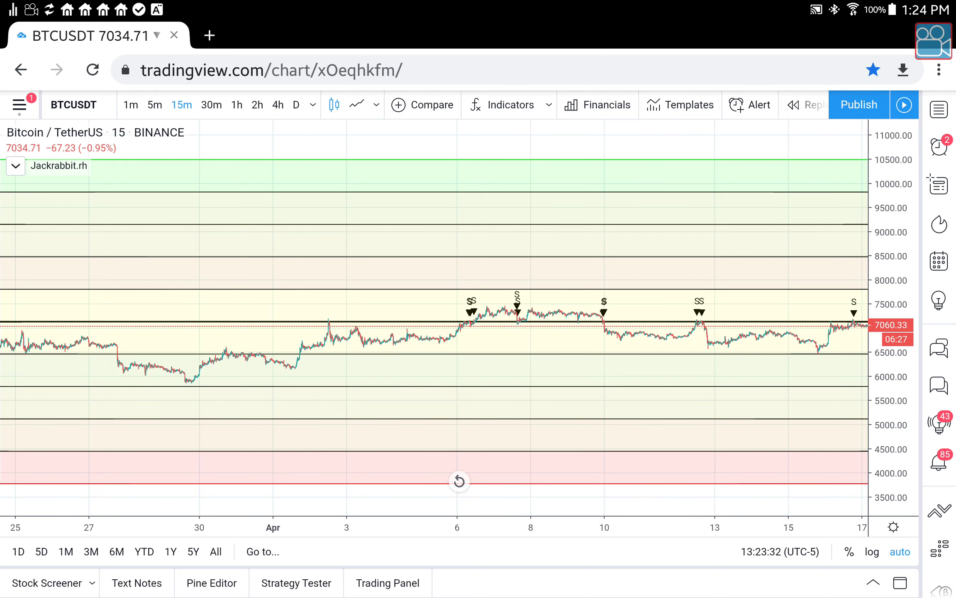
{"action": "scroll", "coordinate": [199, 332], "scroll_direction": "up", "scroll_amount": 1}
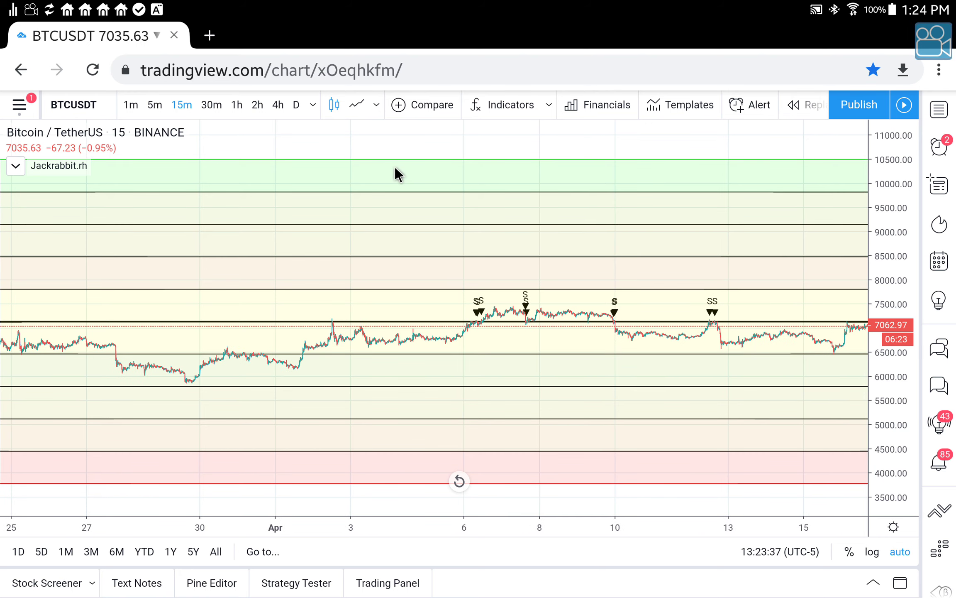
{"action": "scroll", "coordinate": [395, 167], "scroll_direction": "down", "scroll_amount": 1}
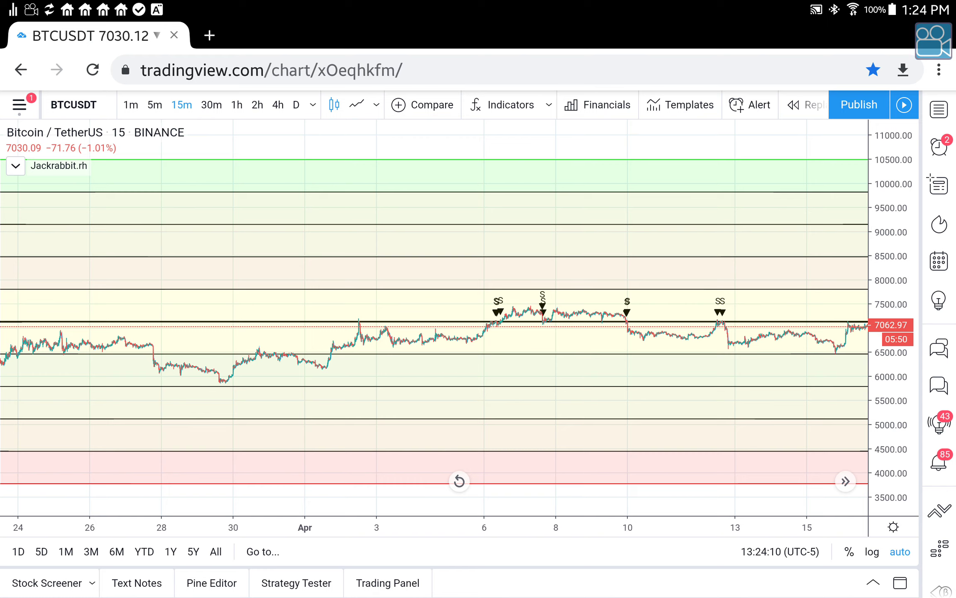
{"action": "scroll", "coordinate": [433, 319], "scroll_direction": "up", "scroll_amount": 1}
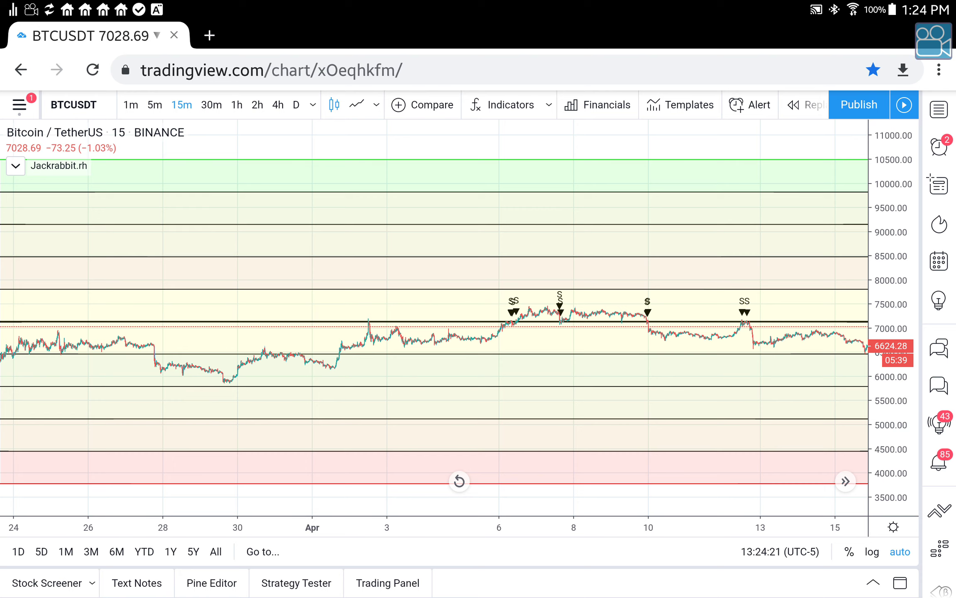
{"action": "scroll", "coordinate": [830, 335], "scroll_direction": "up", "scroll_amount": 1}
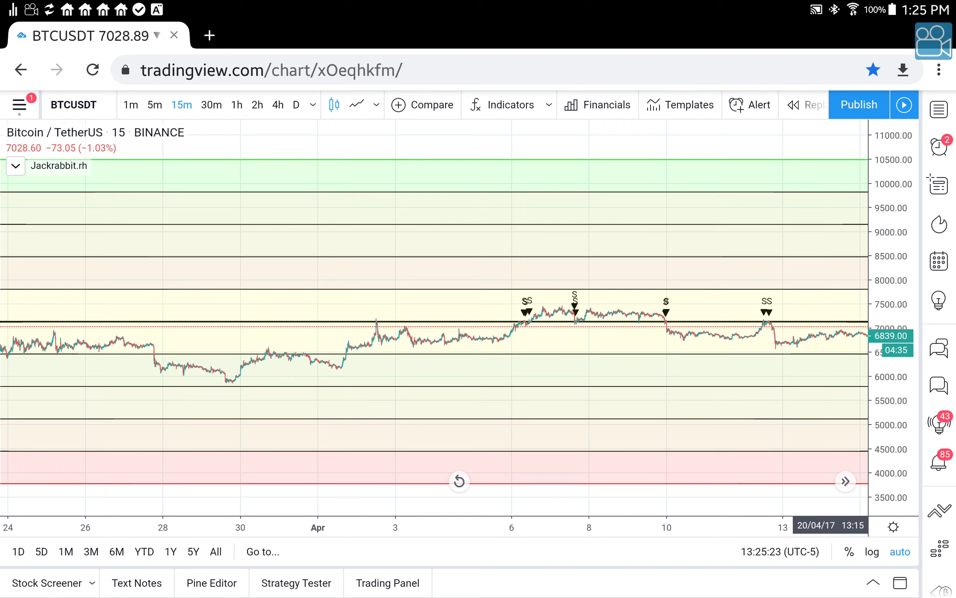
{"action": "scroll", "coordinate": [198, 332], "scroll_direction": "up", "scroll_amount": 1}
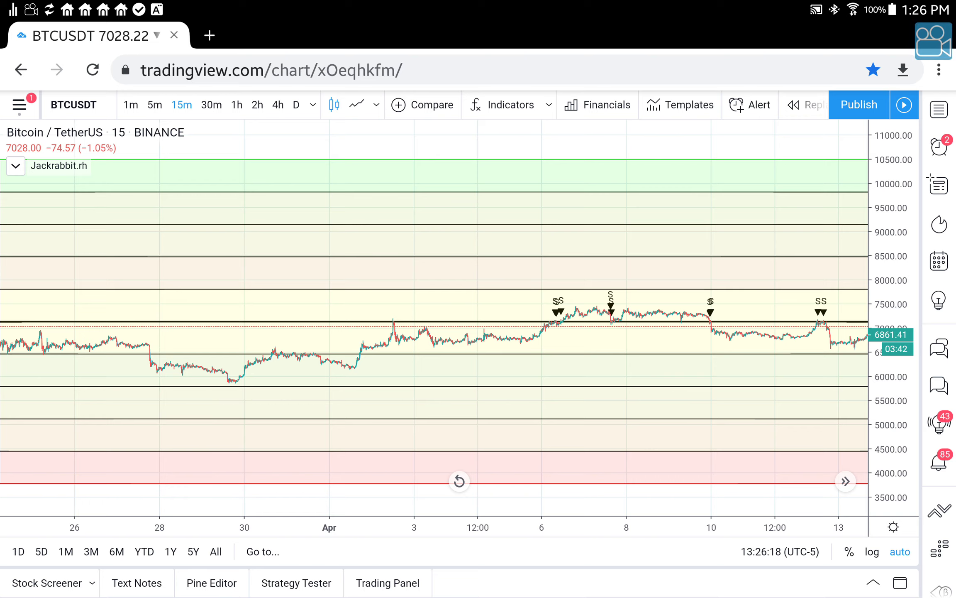
{"action": "scroll", "coordinate": [434, 320], "scroll_direction": "down", "scroll_amount": 1}
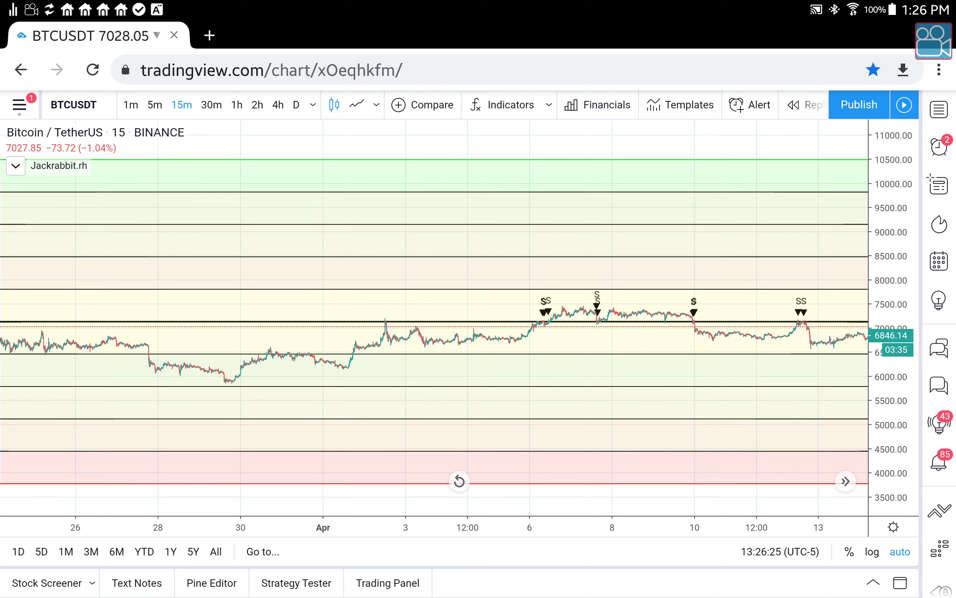
{"action": "scroll", "coordinate": [572, 331], "scroll_direction": "up", "scroll_amount": 1}
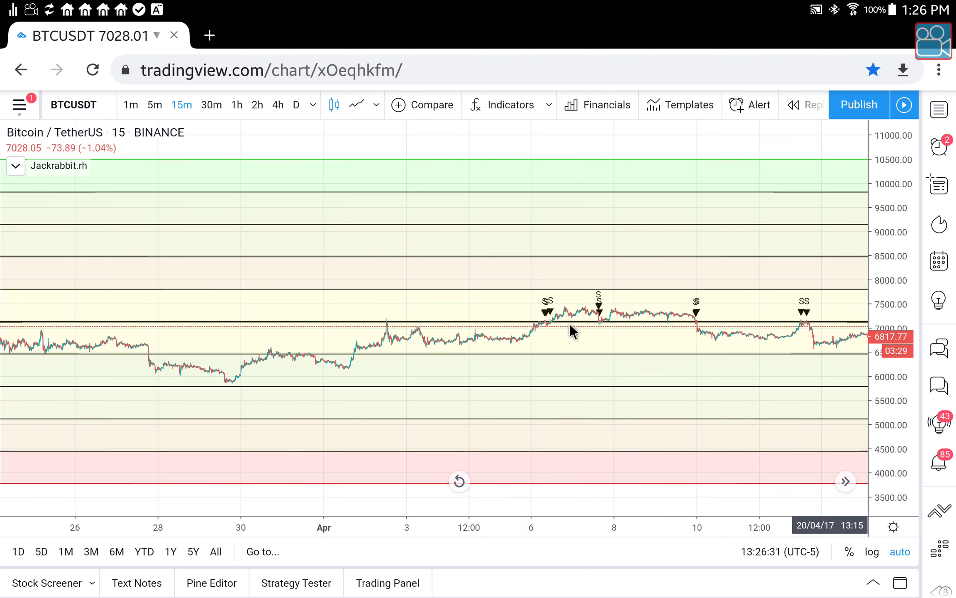
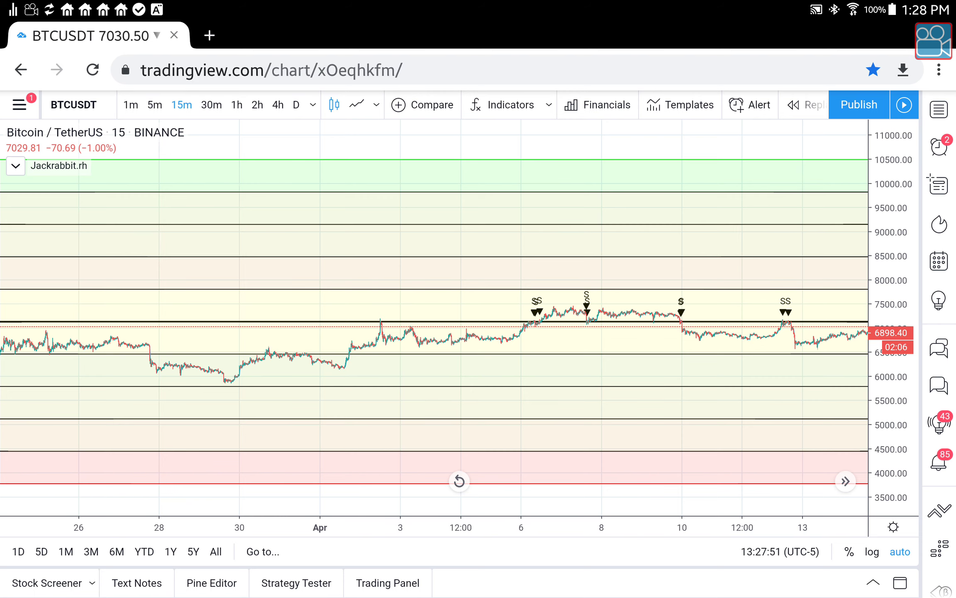
{"action": "left_click_drag", "start_coordinate": [415, 332], "coordinate": [451, 332]}
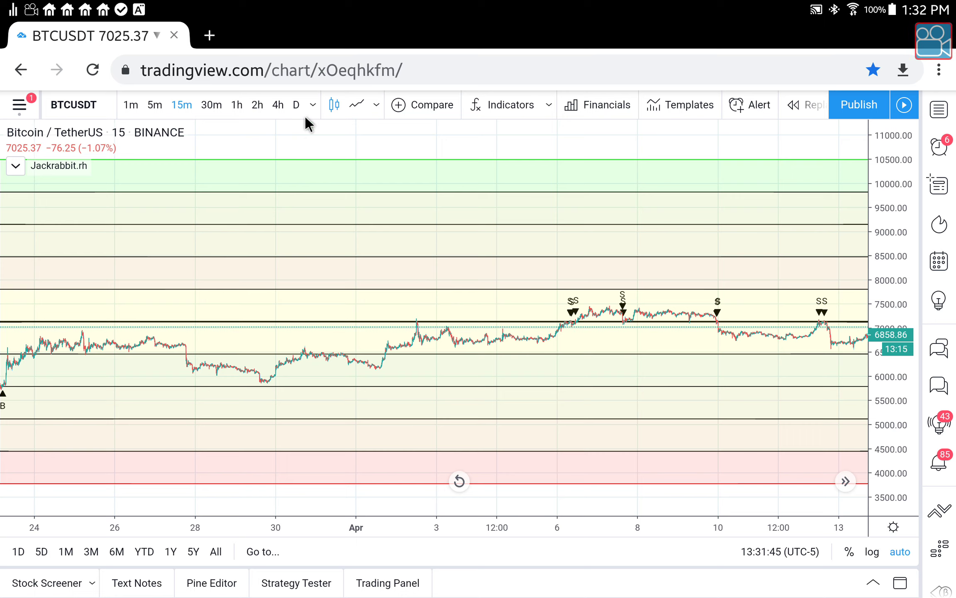
- Compare the indicator's buy and sell signals across the 1-hour, 2-hour, 4-hour and 5-minute intervals
{"action": "left_click", "coordinate": [236, 106]}
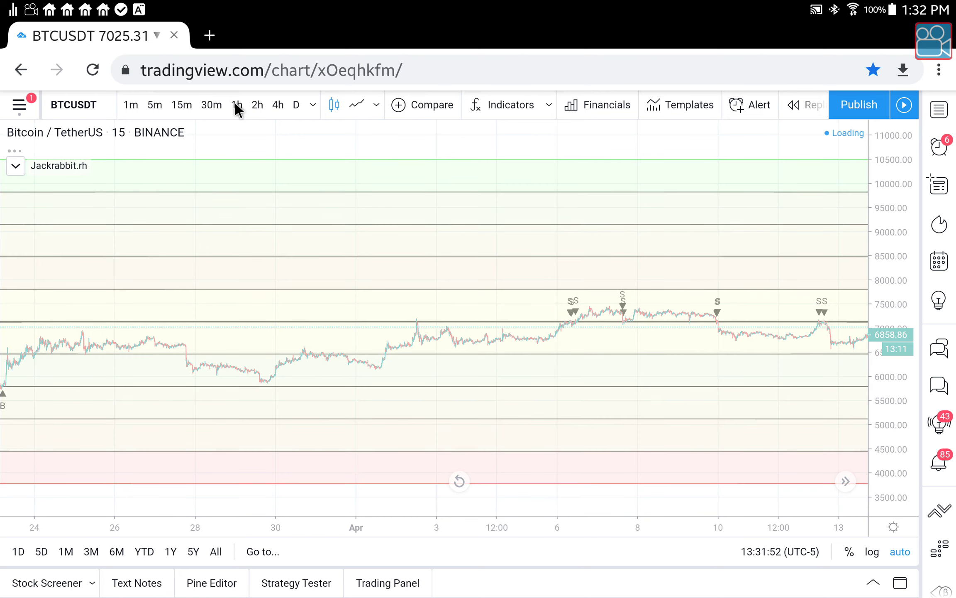
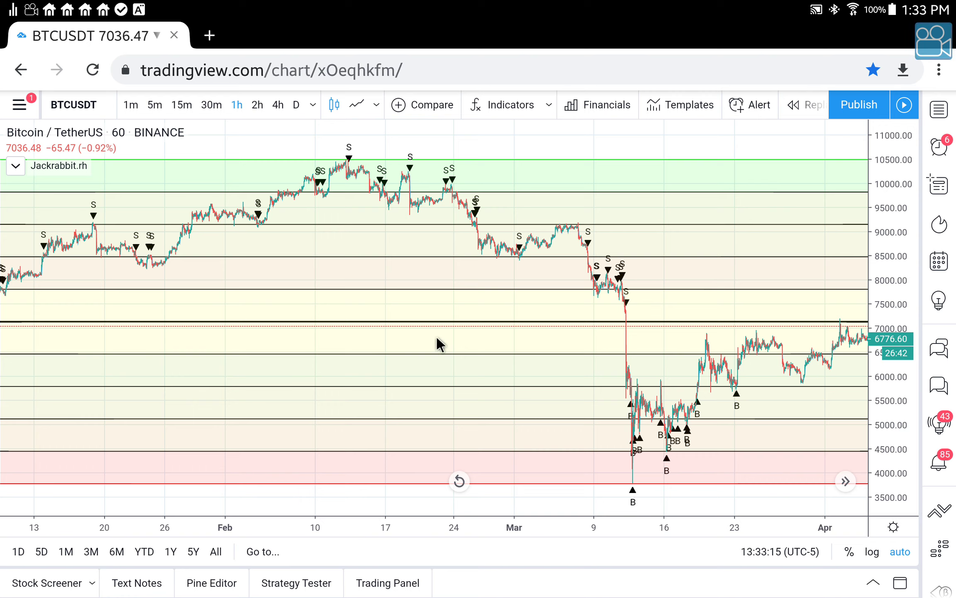
{"action": "left_click", "coordinate": [257, 105]}
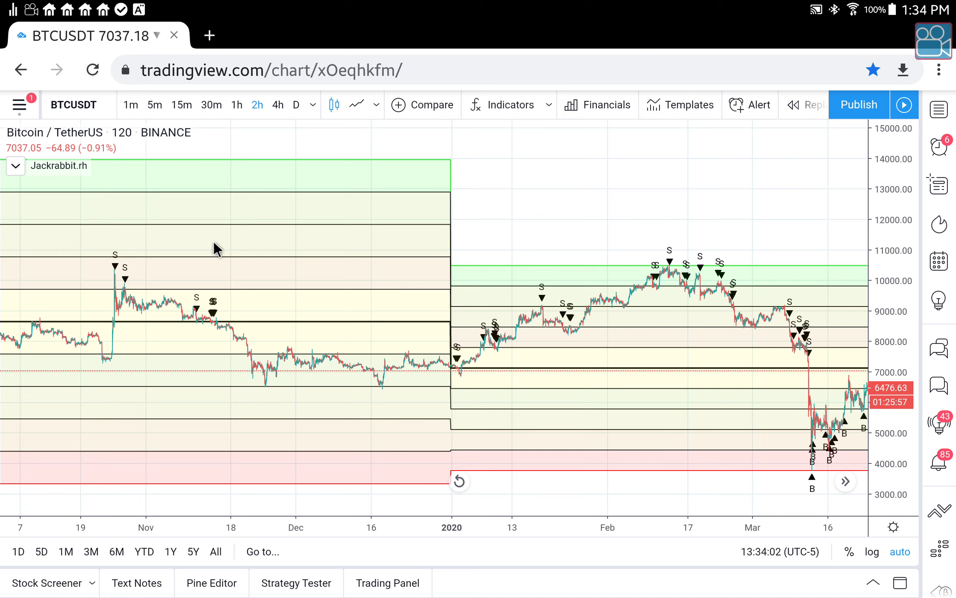
{"action": "left_click", "coordinate": [274, 104]}
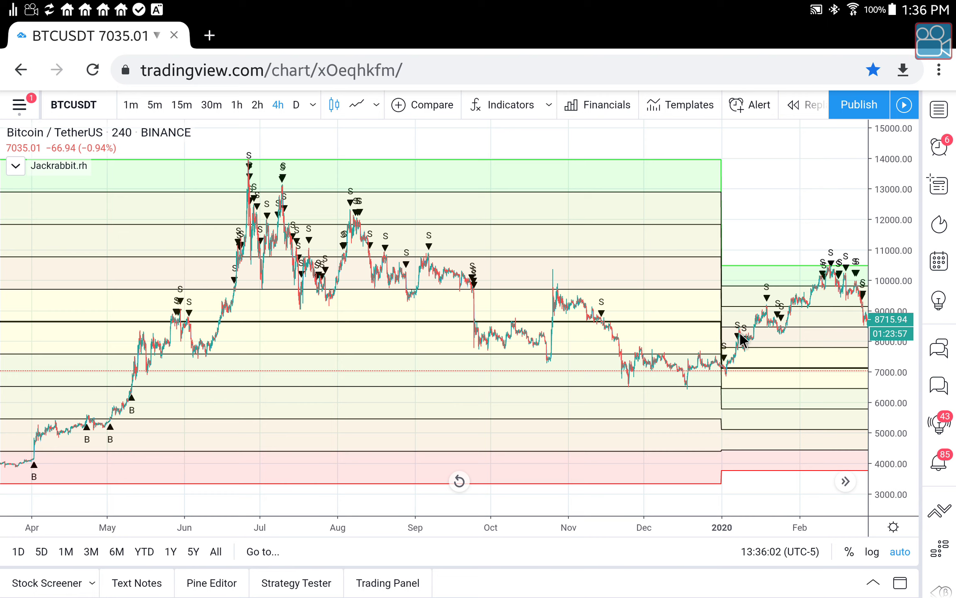
{"action": "left_click", "coordinate": [151, 103]}
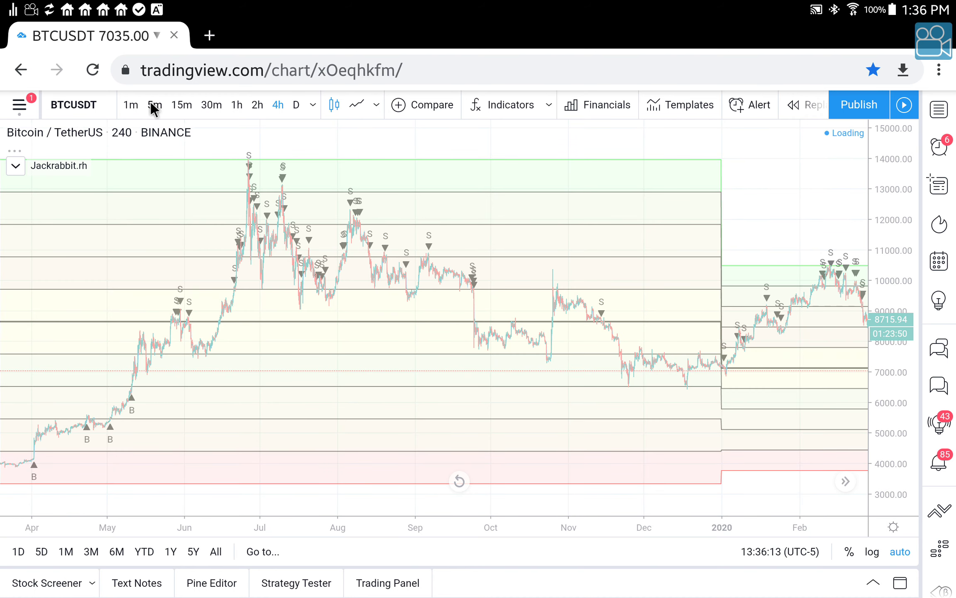